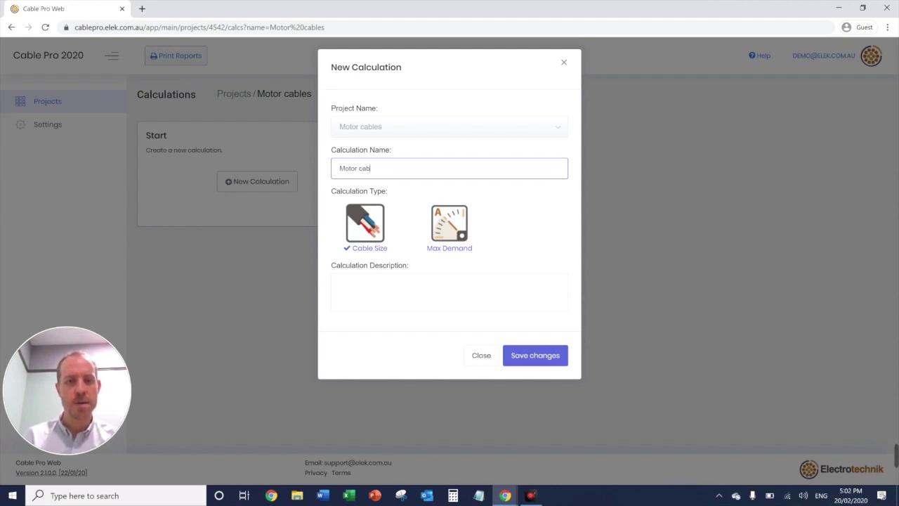
Save the new cable size calculation as Motor cable 1 and set its load current to 45 A.
click(534, 356)
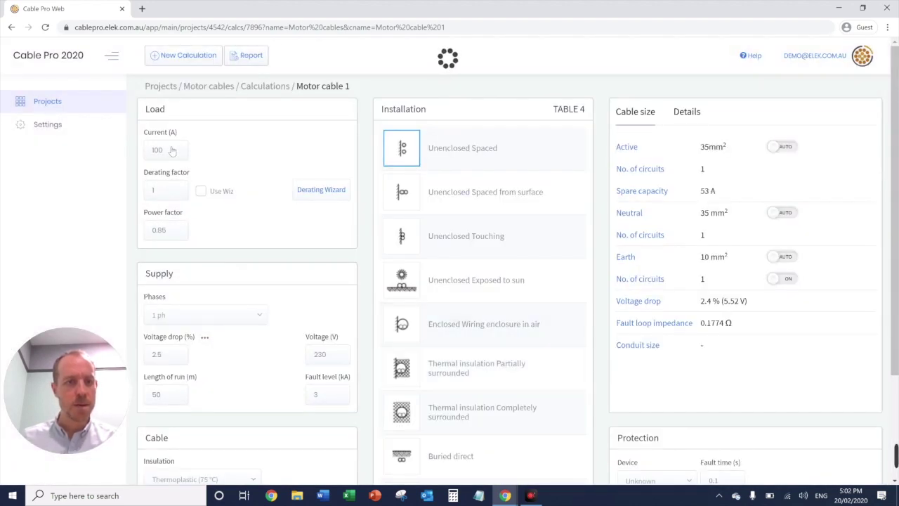
click(111, 57)
drag(42, 150, 6, 149)
text(45)
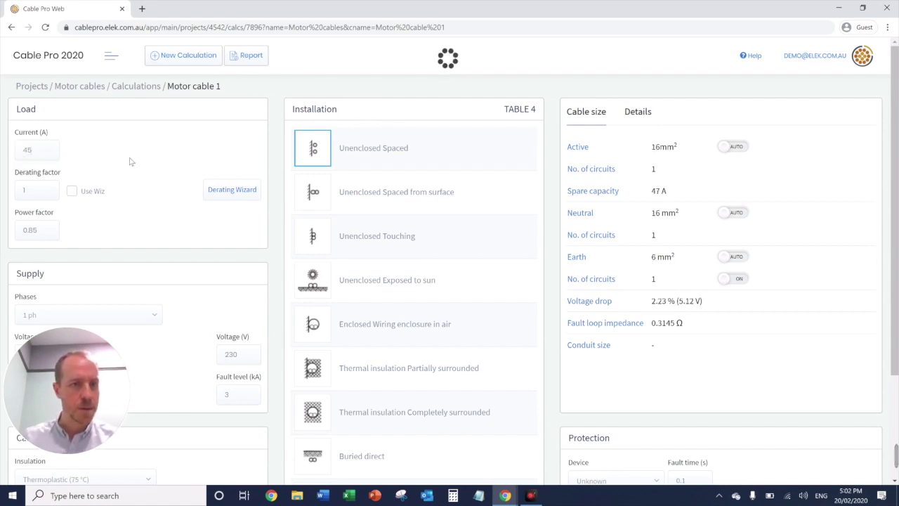
Set the supply to 3 ph with a voltage drop limit of 2.4 %.
scroll(162, 204, down, 1)
scroll(162, 182, down, 1)
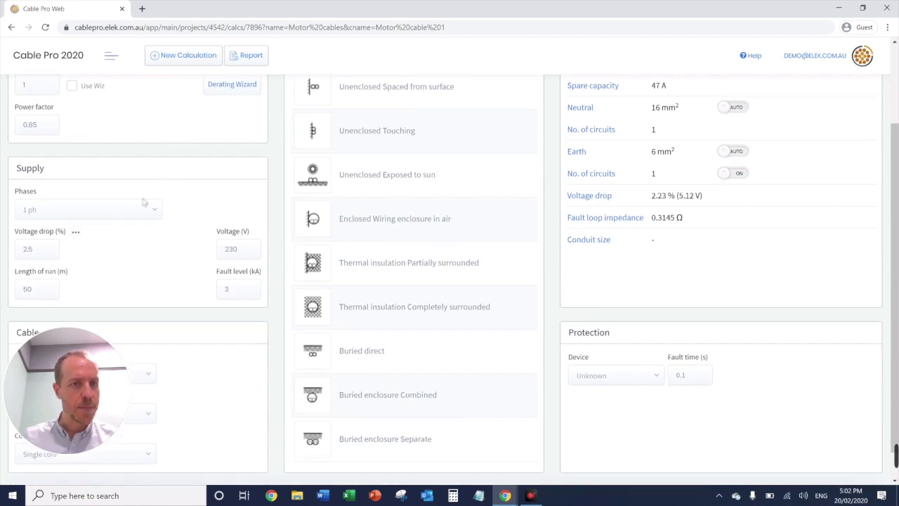
click(148, 211)
click(101, 249)
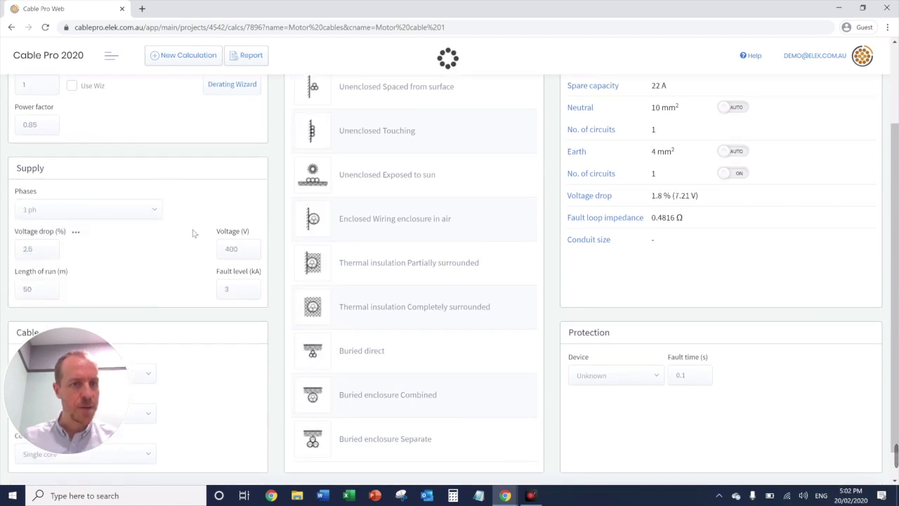
scroll(45, 236, down, 1)
click(39, 217)
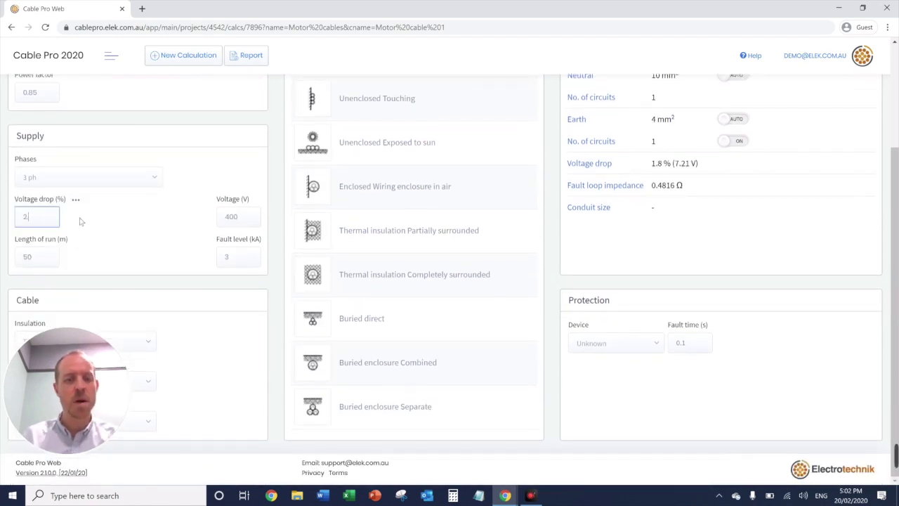
click(110, 217)
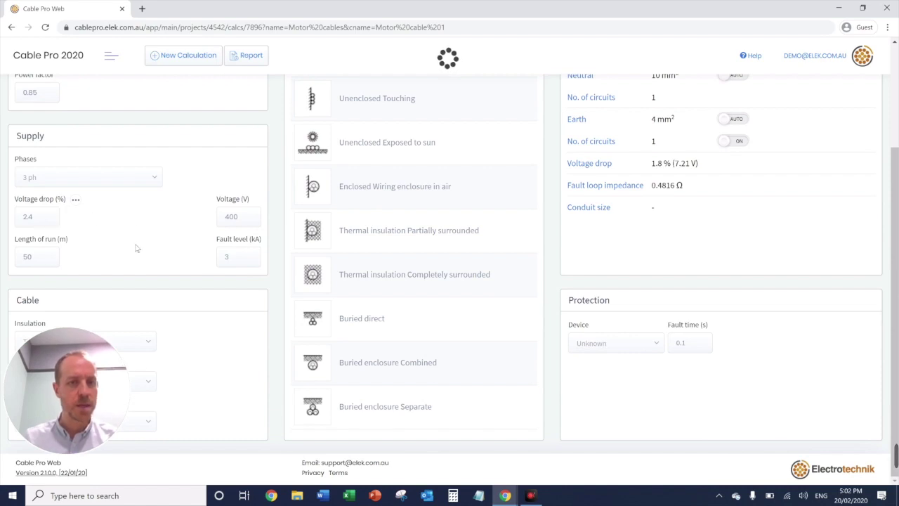
Set the supply's length of run to 40 m.
click(28, 265)
double_click(21, 259)
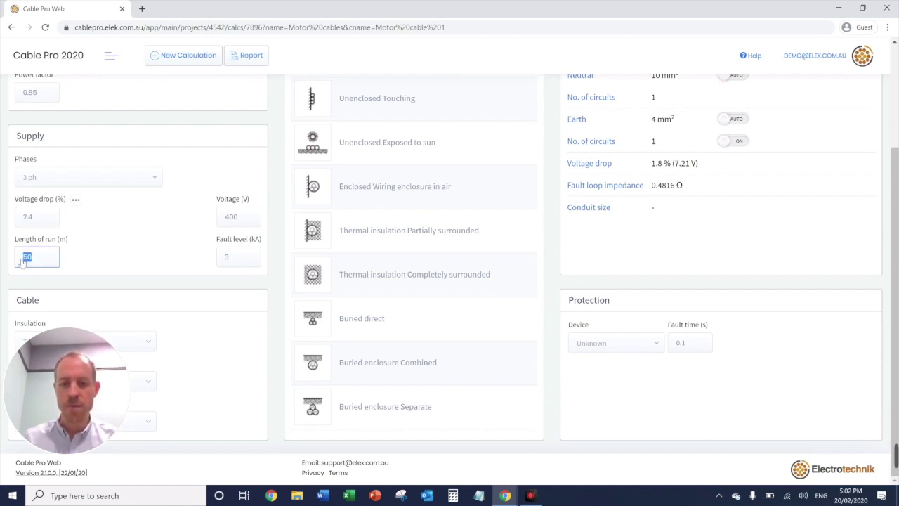
text(40)
click(162, 236)
Set the cable's cores to multi-core and choose the Unenclosed Touching installation method.
drag(117, 350, 269, 364)
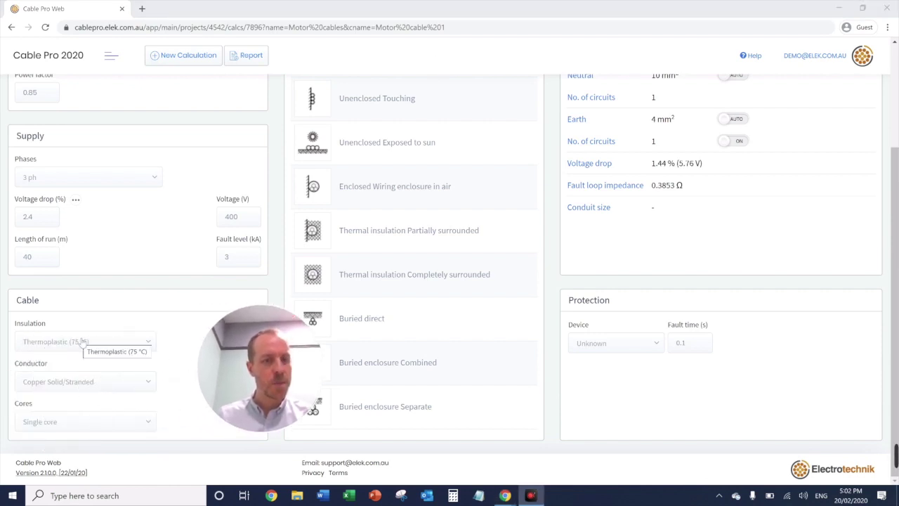
click(116, 422)
click(100, 403)
drag(249, 382, 56, 404)
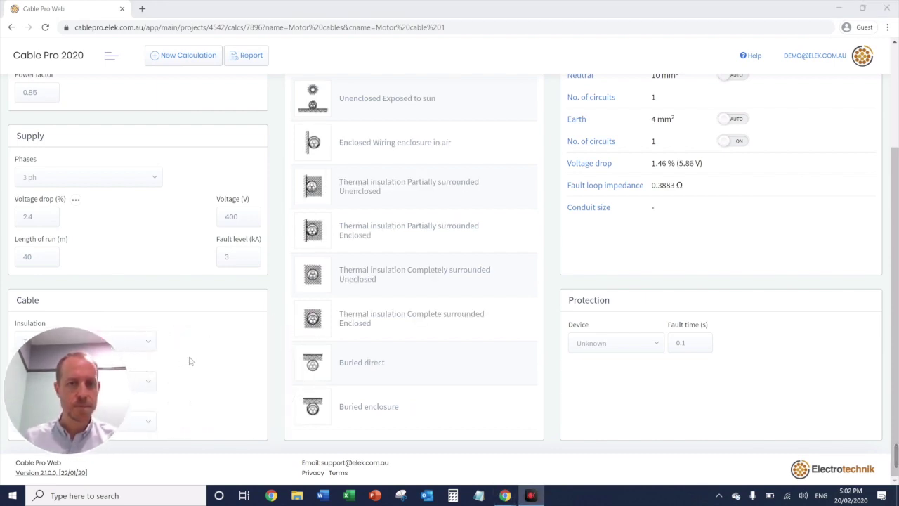
scroll(203, 346, up, 2)
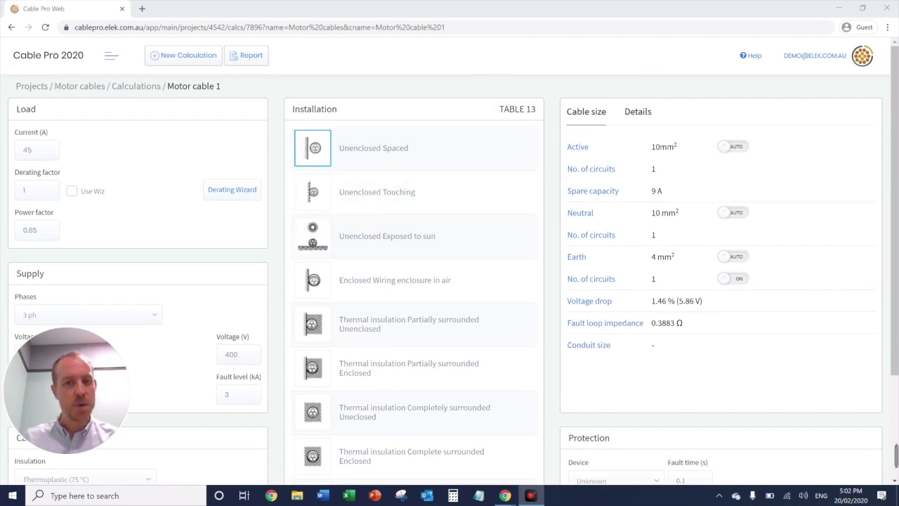
click(460, 186)
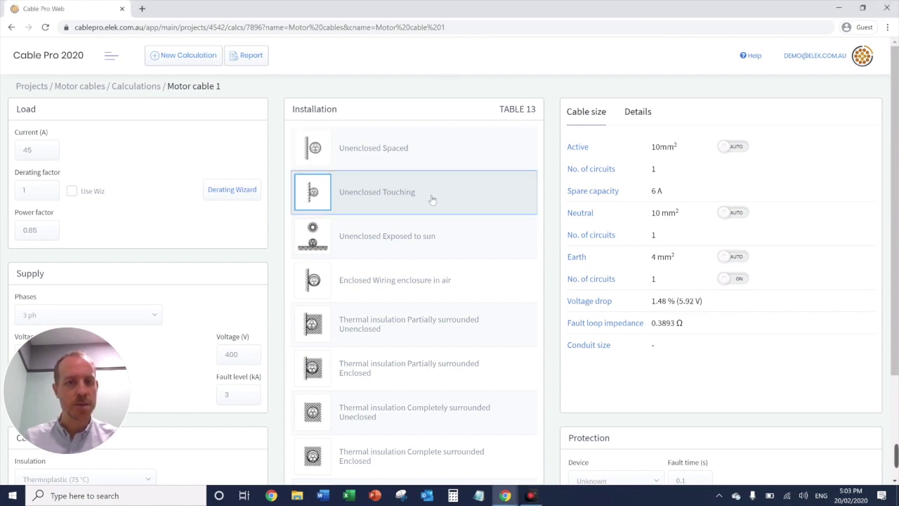
Apply derating through the Derating Wizard for cable tray or support, using unperforated touching trays, 1 row, 6 cables and standard 40 °C air temperature.
click(239, 189)
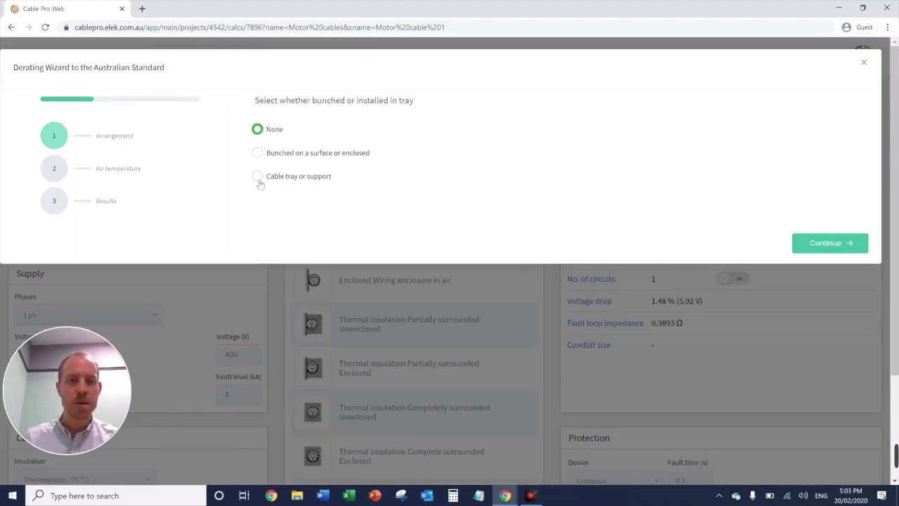
click(259, 177)
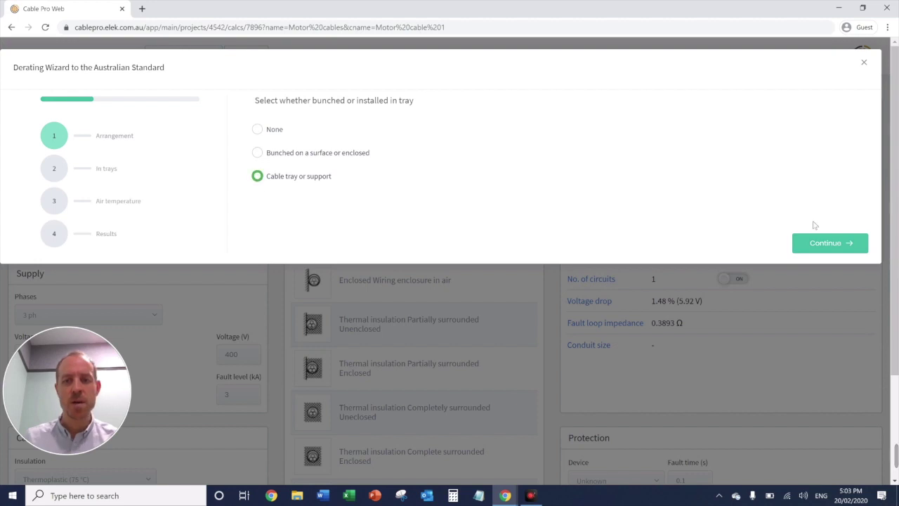
click(851, 244)
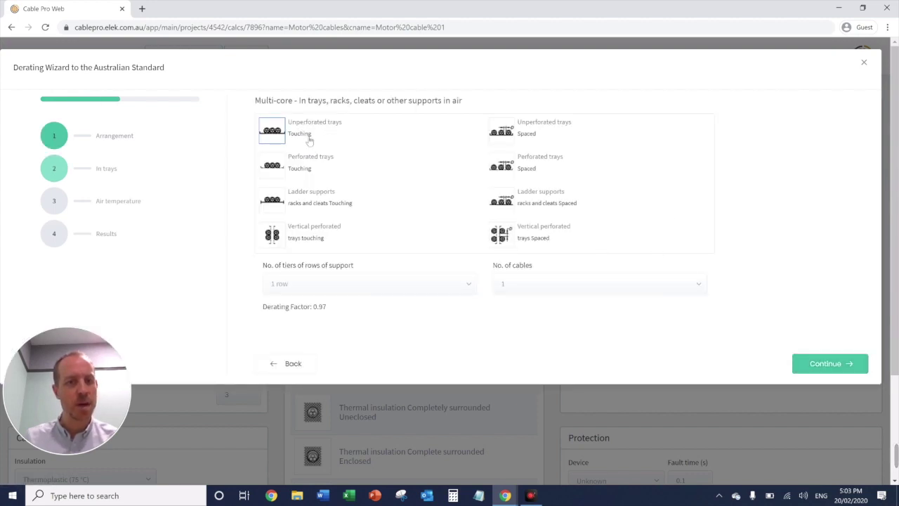
click(552, 282)
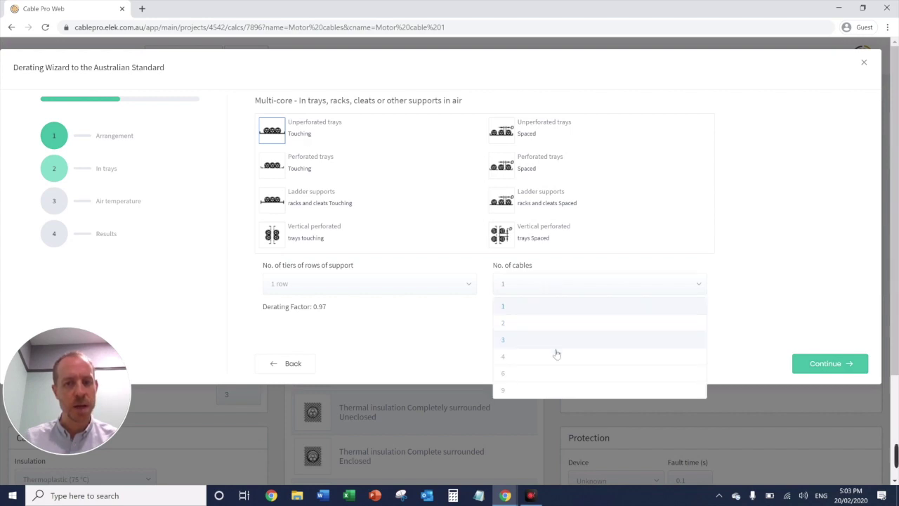
click(550, 373)
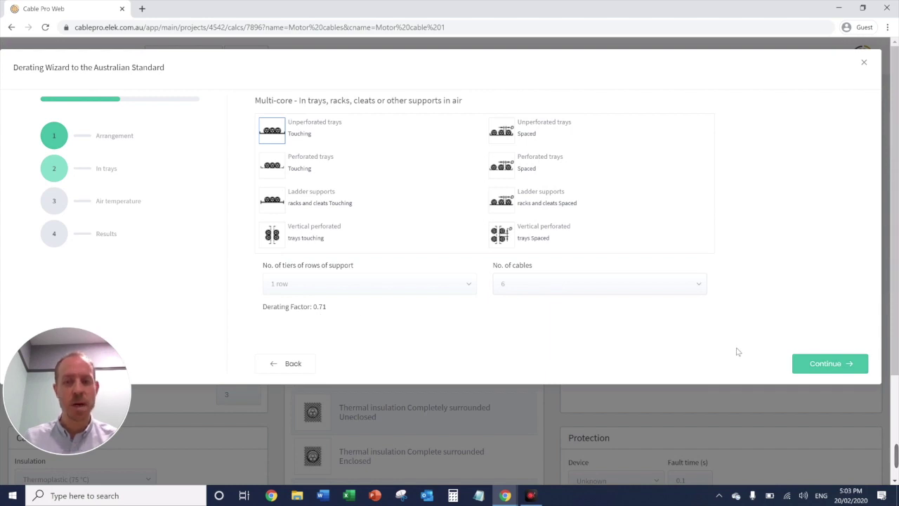
click(831, 363)
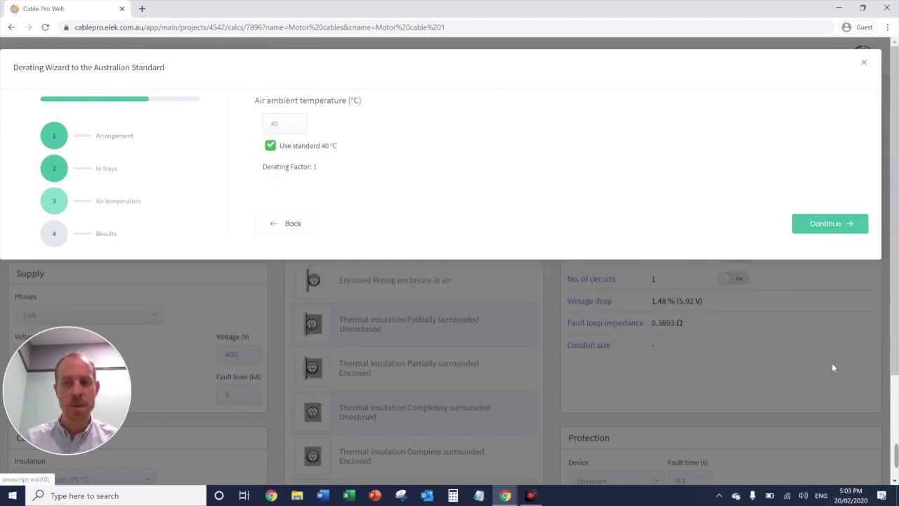
click(830, 230)
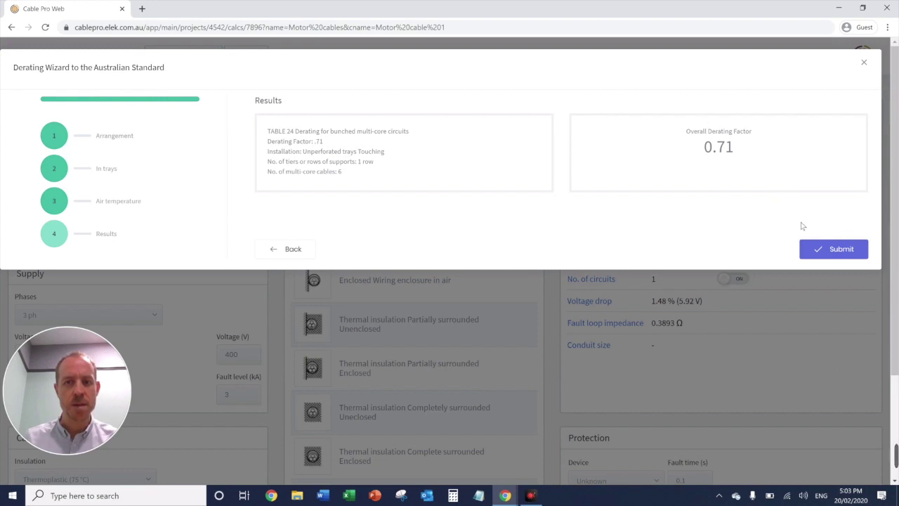
click(836, 250)
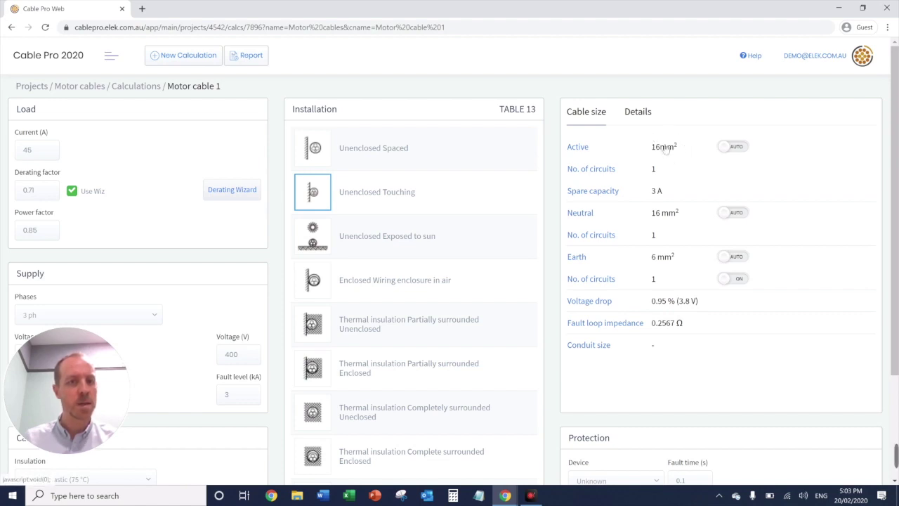
Return to the project's calculations and make a copy of Motor cable 1.
click(153, 87)
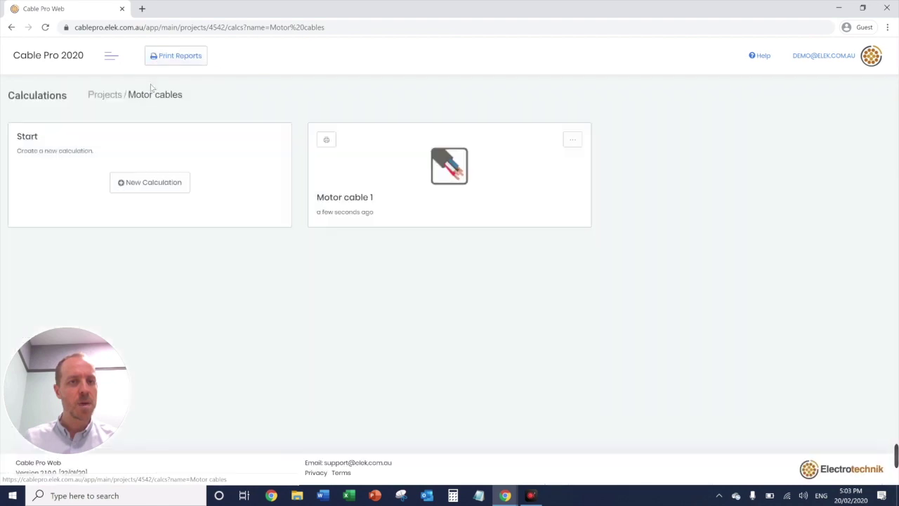
click(574, 140)
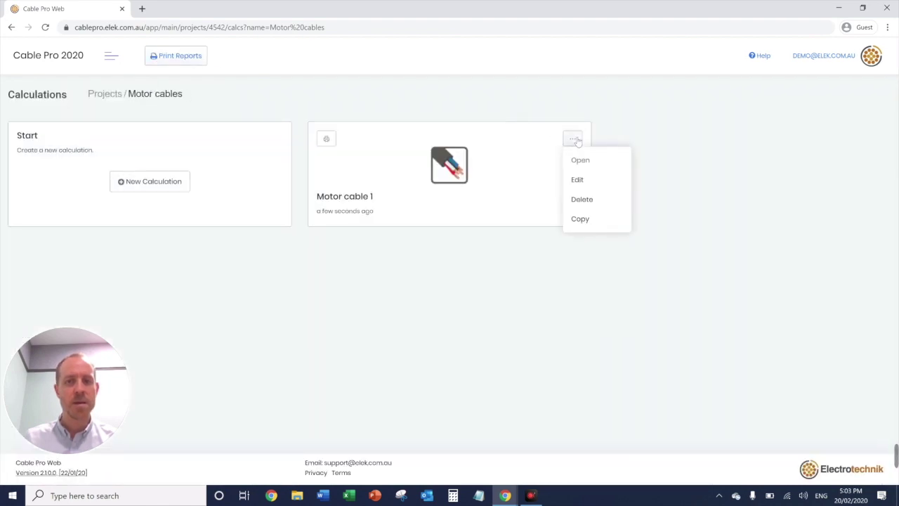
click(601, 221)
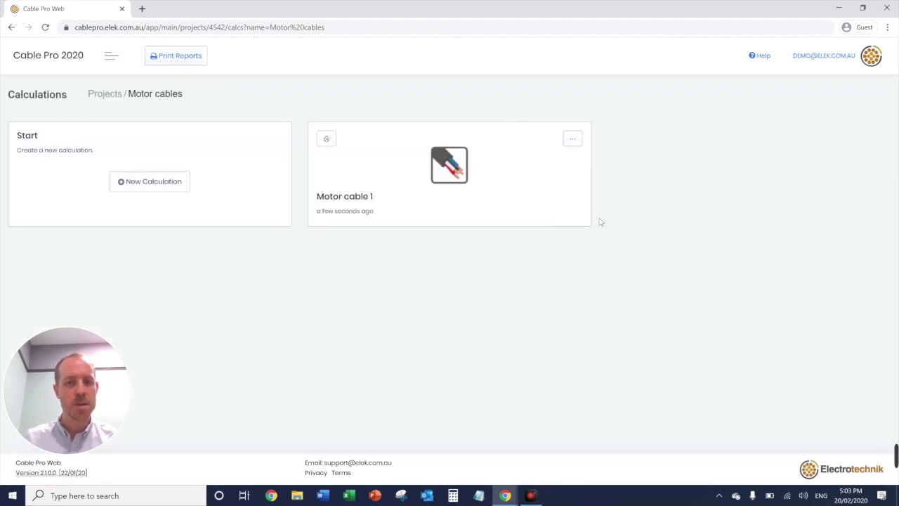
click(515, 304)
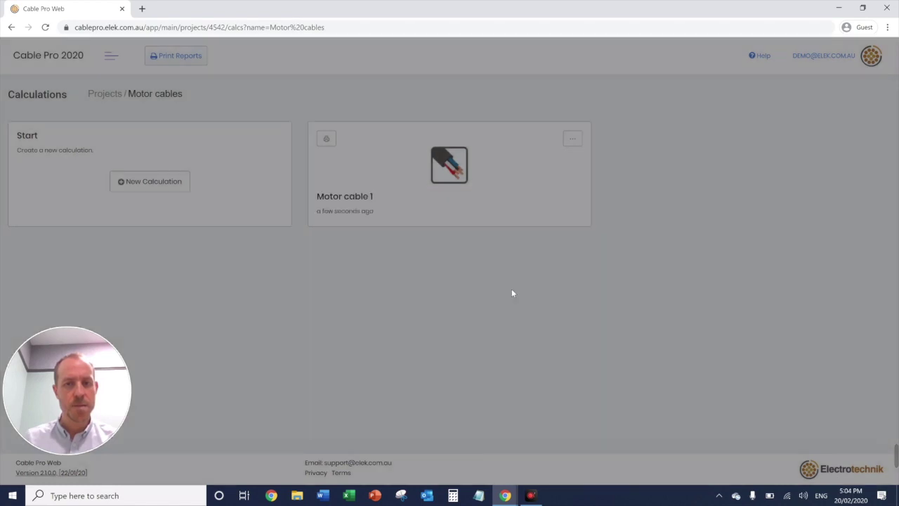
Rename the copied calculation as Motor cable 2 and save the change.
click(573, 138)
click(583, 178)
click(392, 169)
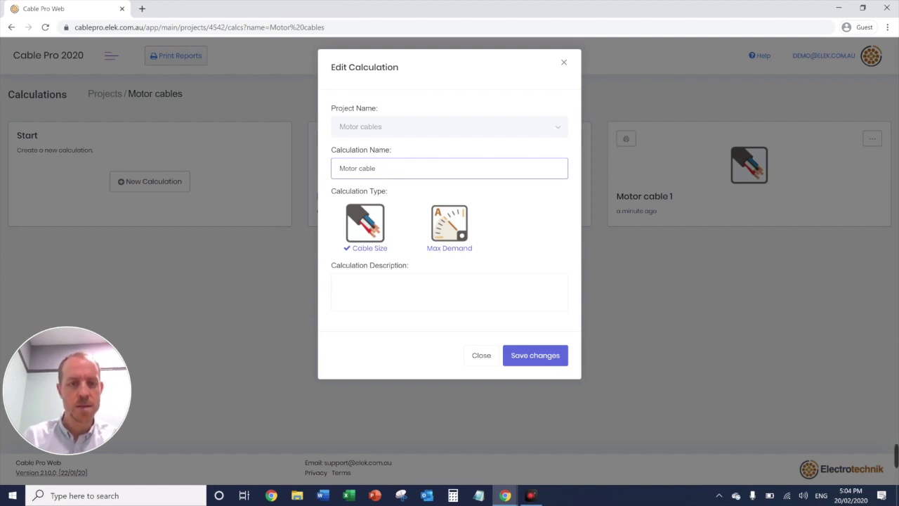
click(541, 360)
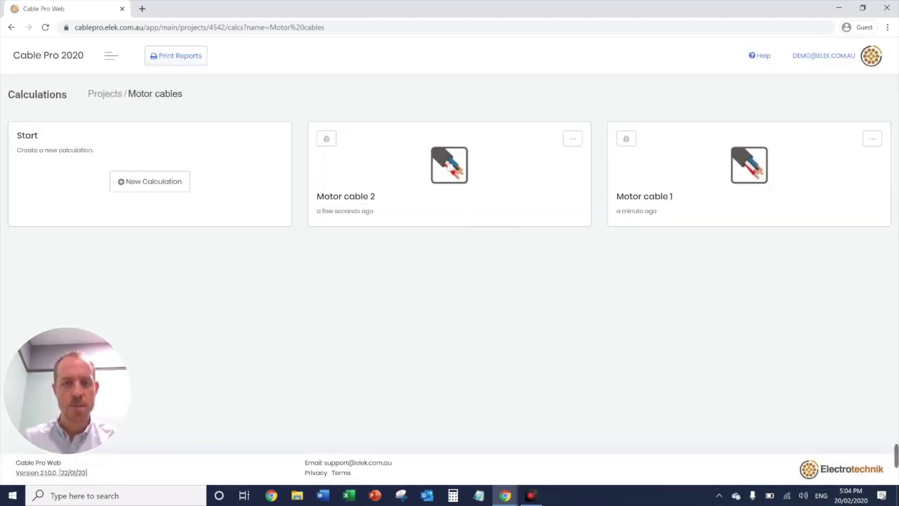
Open Motor cable 2 and set its length of run to 55 m.
click(449, 164)
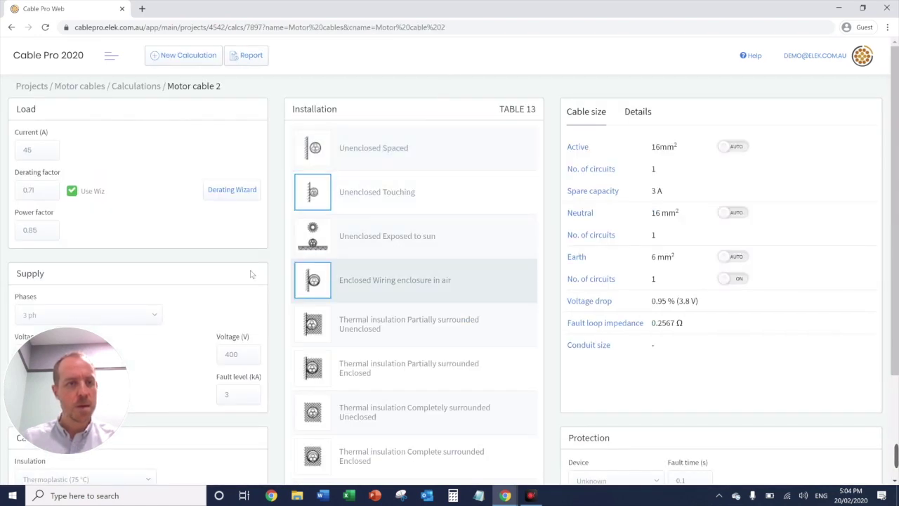
scroll(98, 243, down, 2)
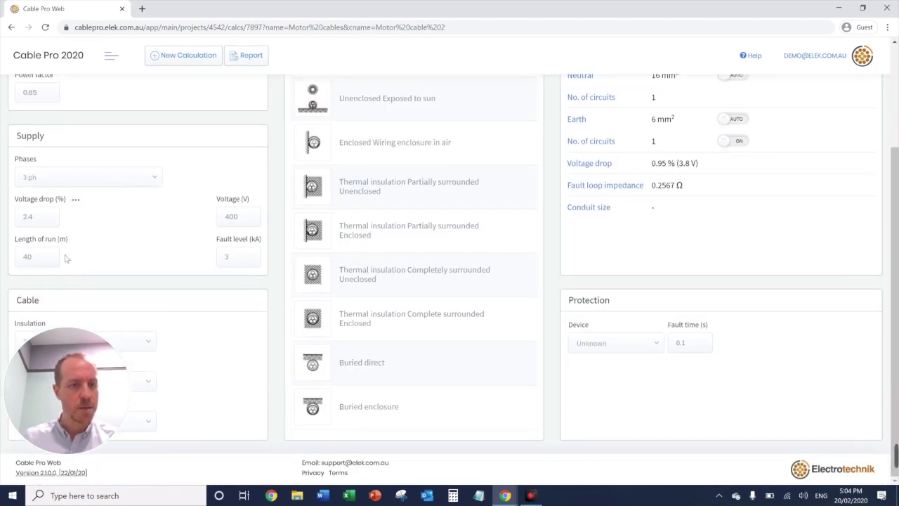
drag(44, 257, 14, 259)
text(55)
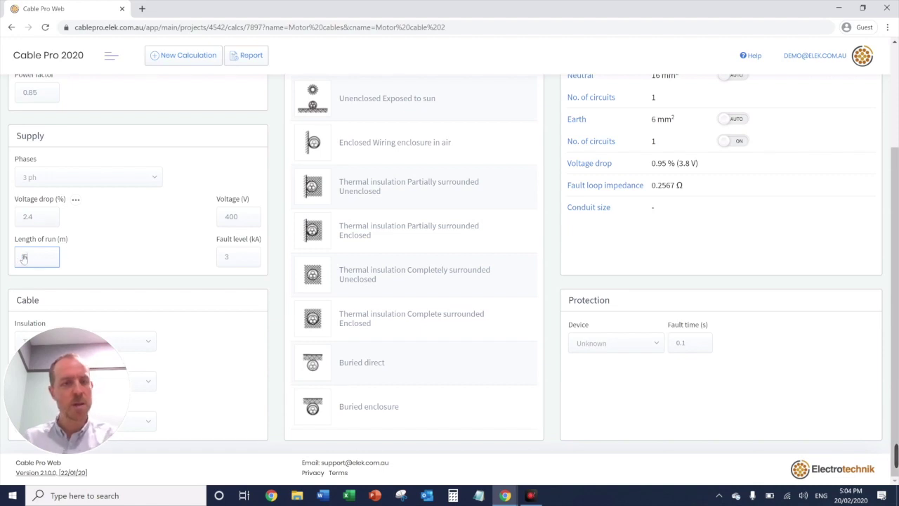
click(124, 250)
scroll(138, 262, up, 2)
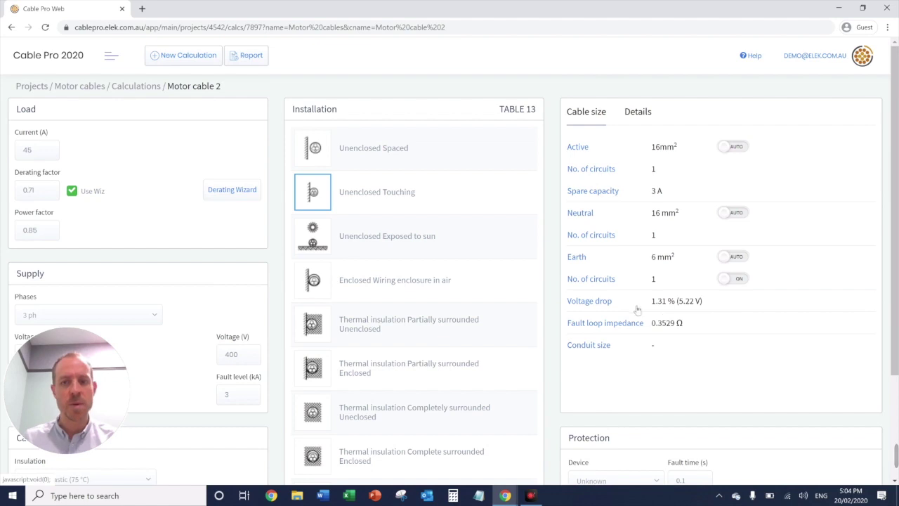
Return to the project's calculations and make a copy of Motor cable 2.
click(136, 87)
click(573, 140)
click(588, 217)
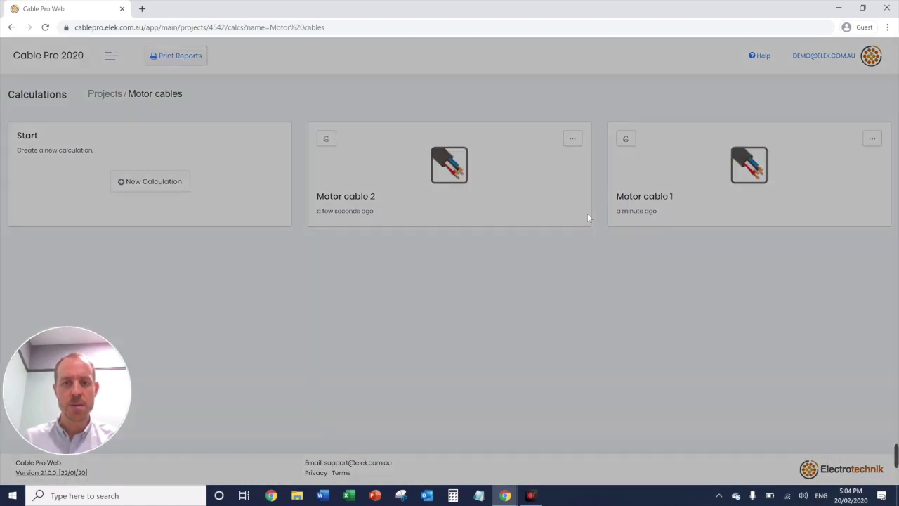
click(511, 300)
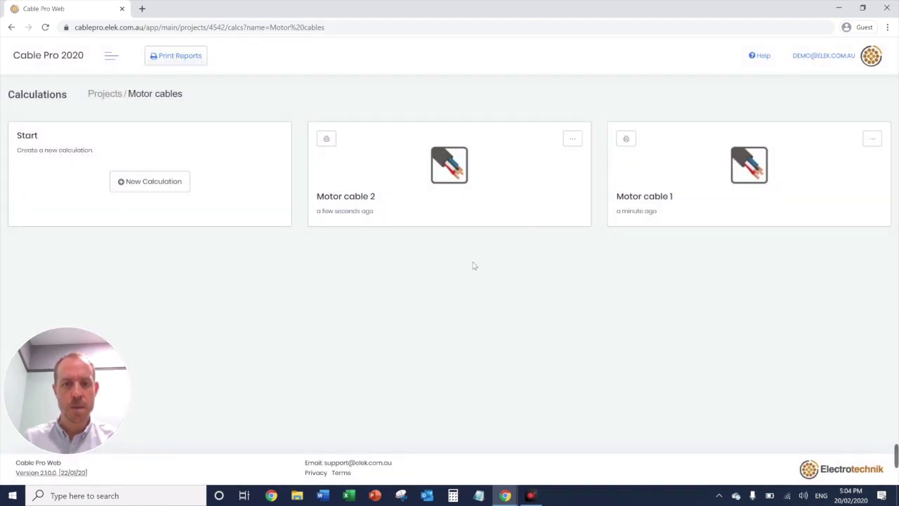
Rename the newest copied calculation as Motor cable 3 and save the change.
click(573, 138)
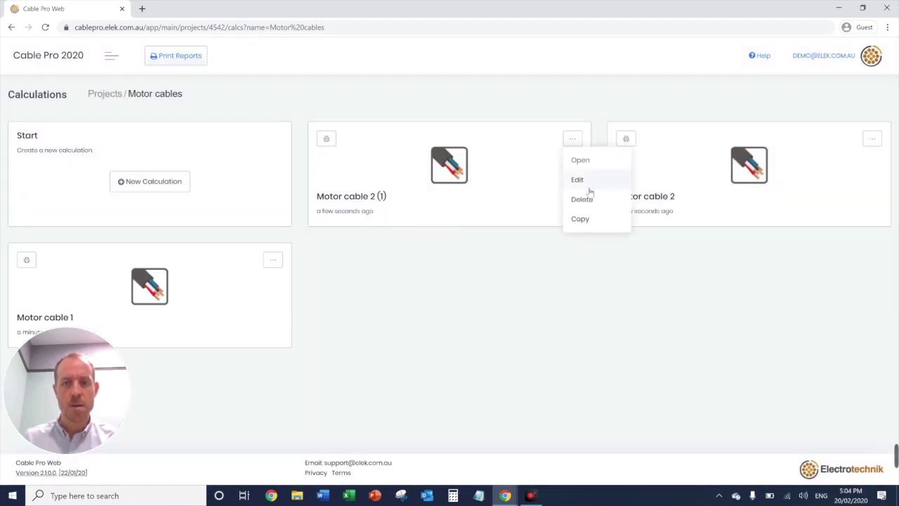
click(588, 184)
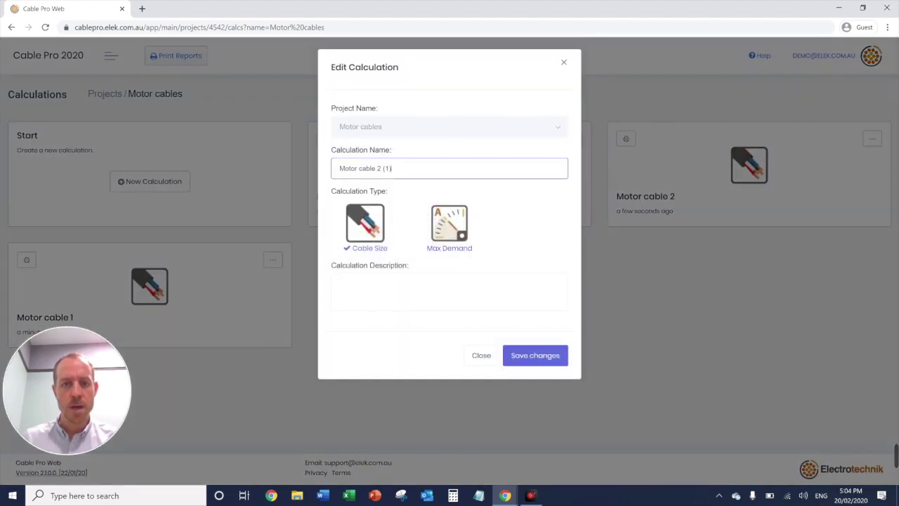
text(3)
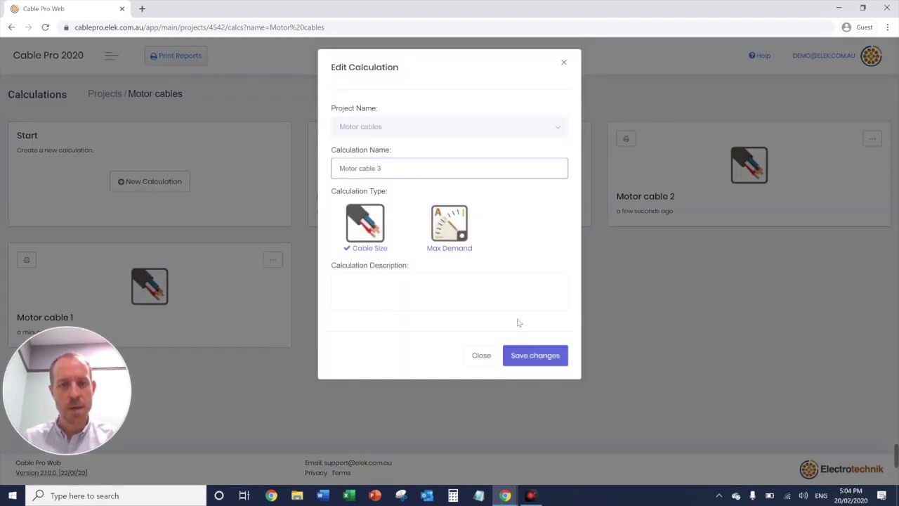
click(536, 353)
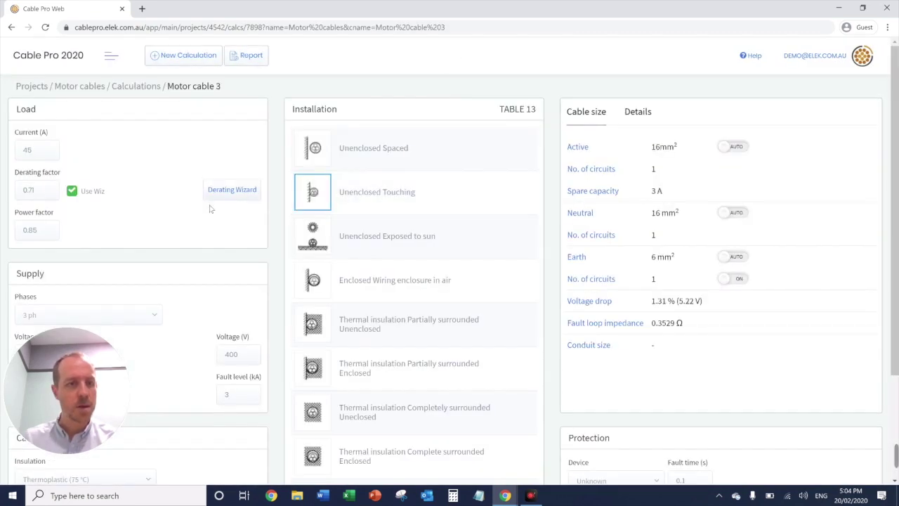
Set the length of run for Motor cable 3 to 90 m.
scroll(112, 247, down, 2)
double_click(21, 292)
text(90)
click(162, 302)
scroll(490, 230, up, 2)
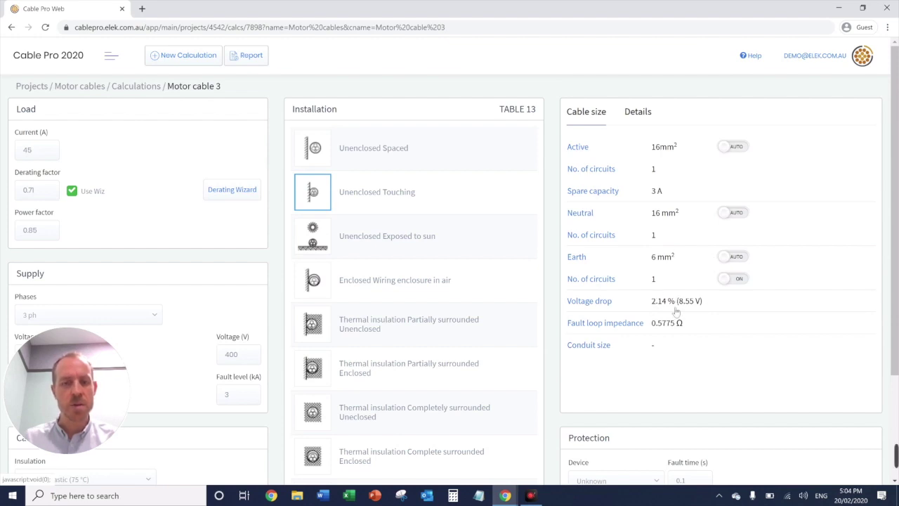
Return to the project's calculations and make a copy of Motor cable 3.
click(136, 87)
click(573, 141)
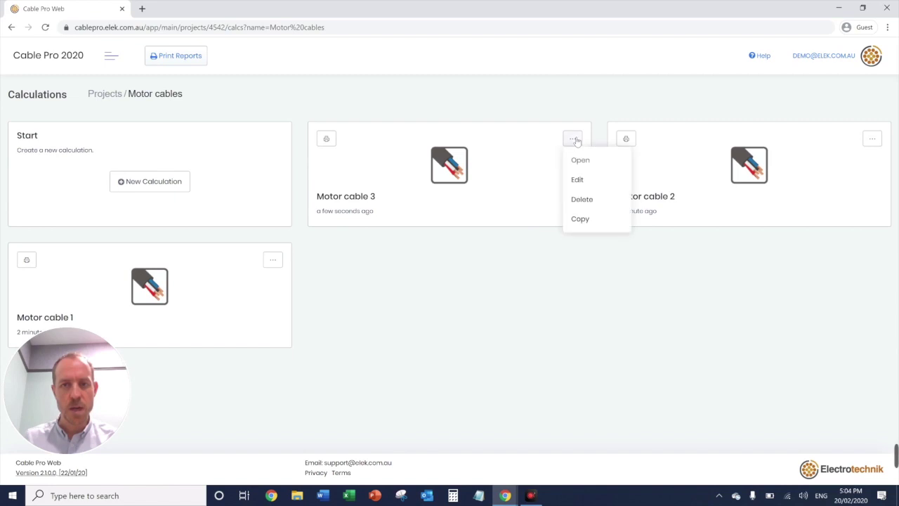
click(587, 215)
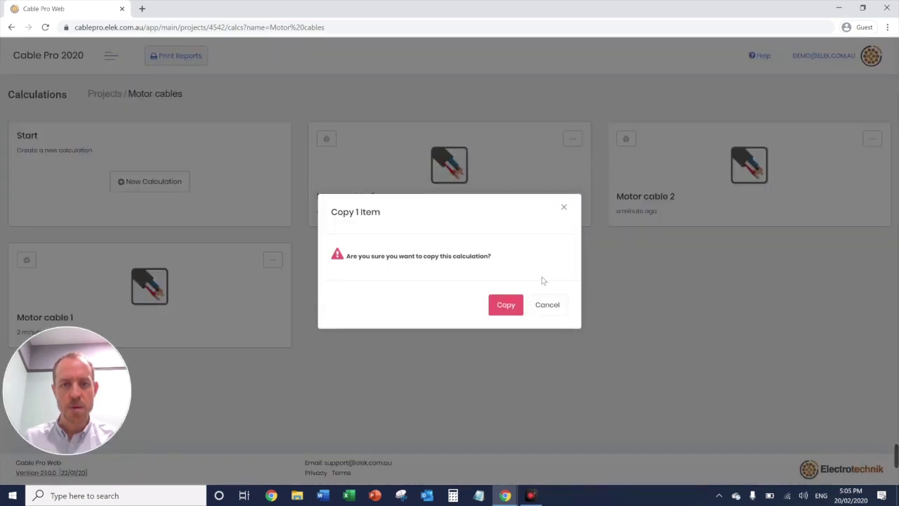
click(506, 305)
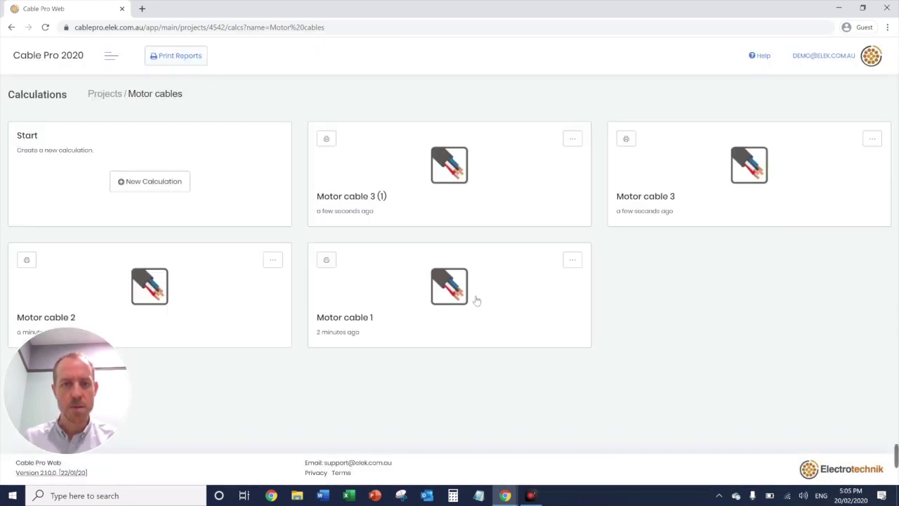
Rename the copy of Motor cable 3 as Motor cable 4 and save the change.
click(573, 140)
click(578, 180)
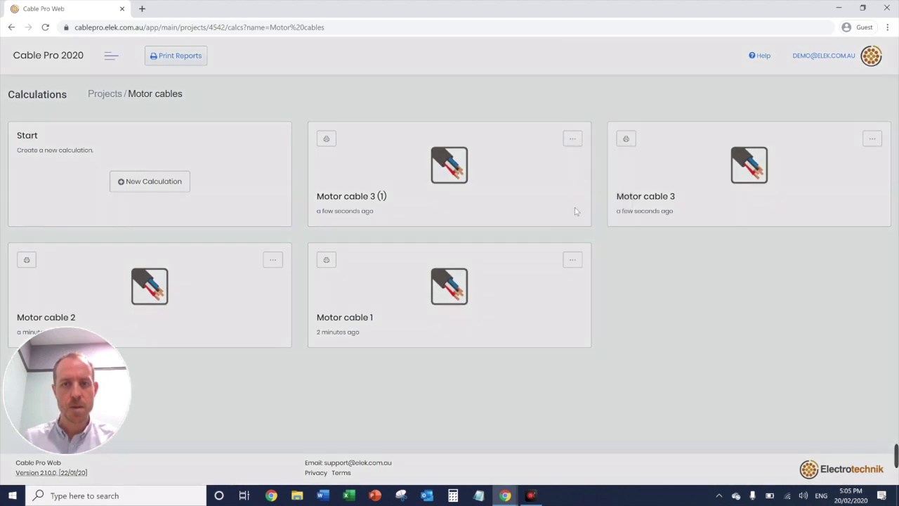
click(414, 169)
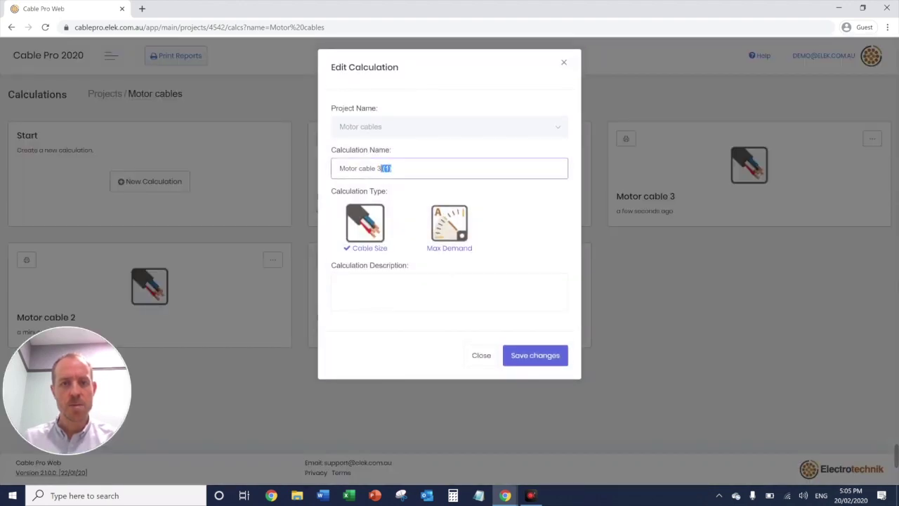
text(4)
click(532, 356)
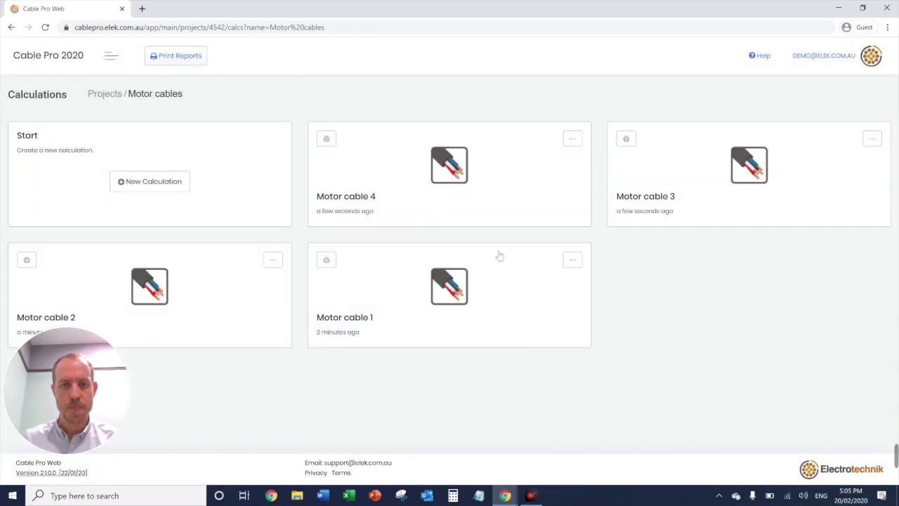
Open Motor cable 4 and set its length of run to 135 m.
click(464, 168)
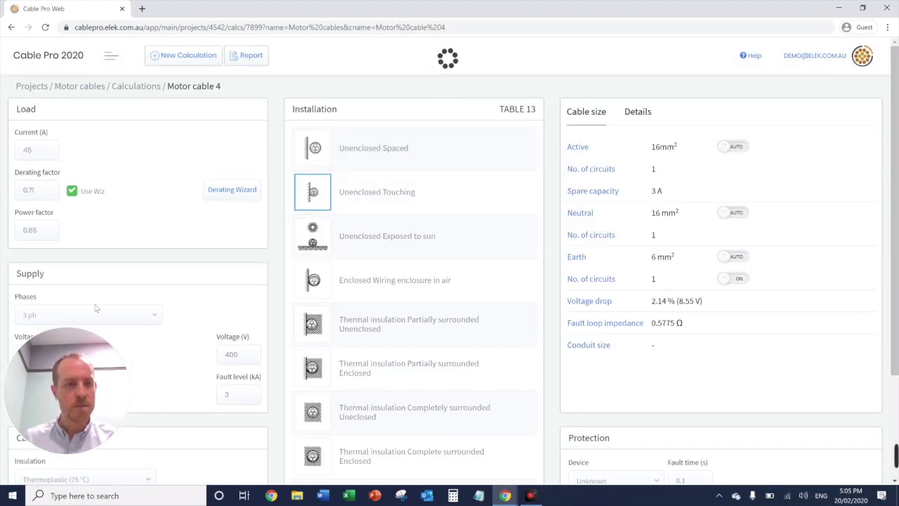
scroll(197, 274, down, 2)
drag(45, 259, 12, 259)
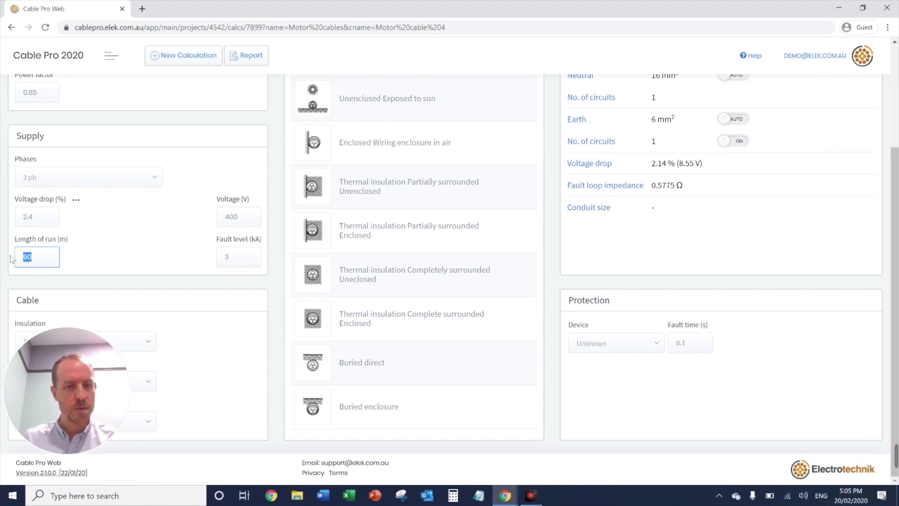
click(133, 269)
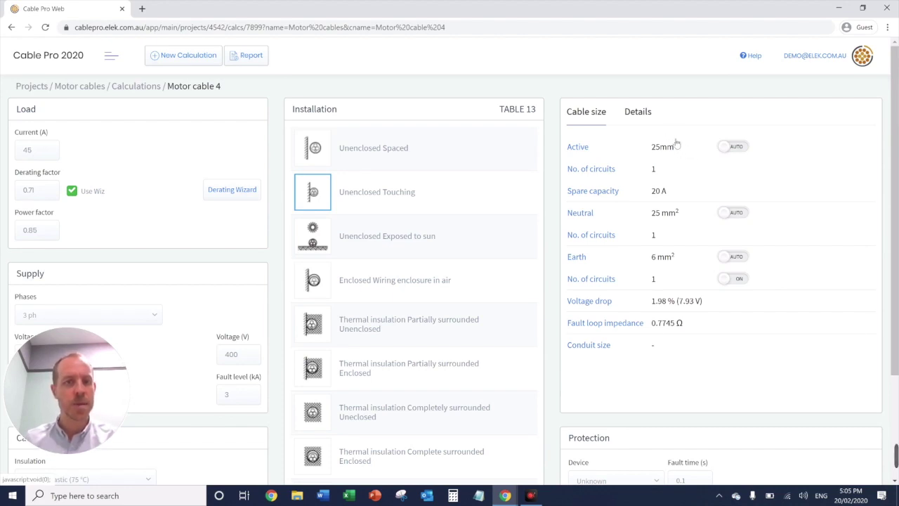
Return to the project's calculations and make a copy of Motor cable 4.
click(143, 89)
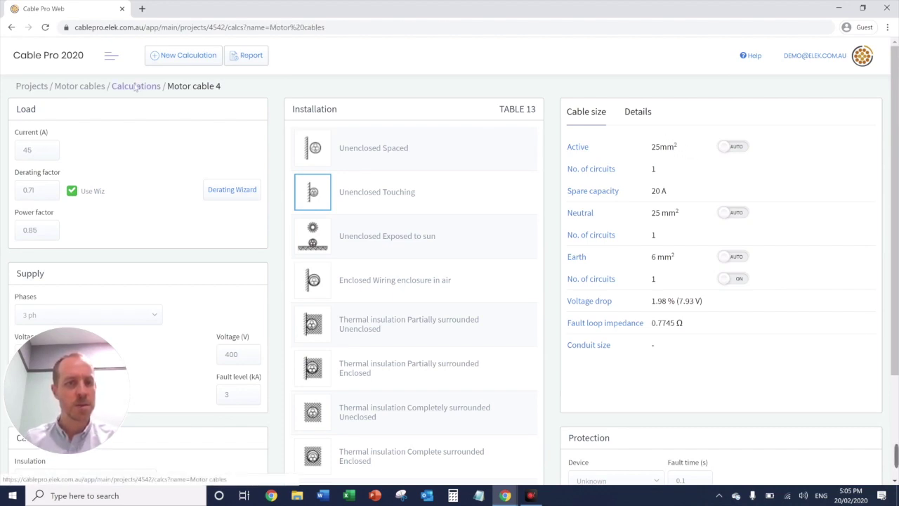
click(579, 140)
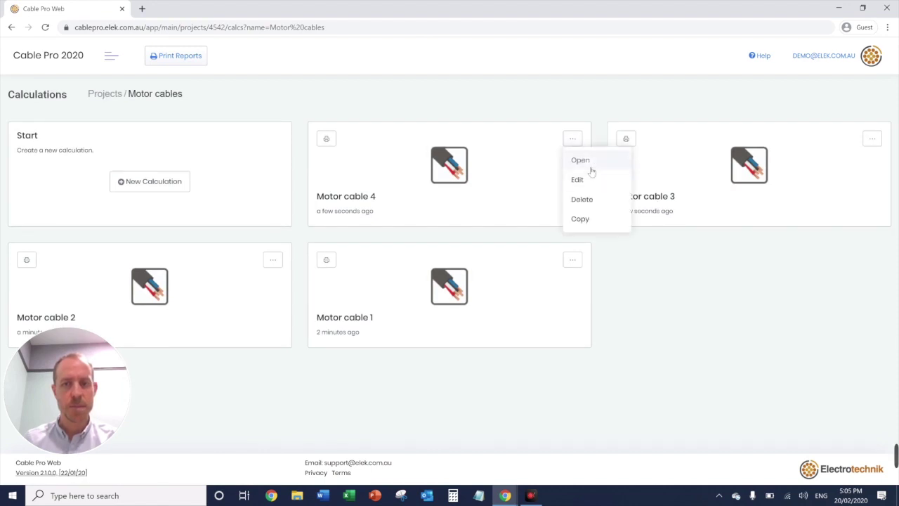
click(581, 218)
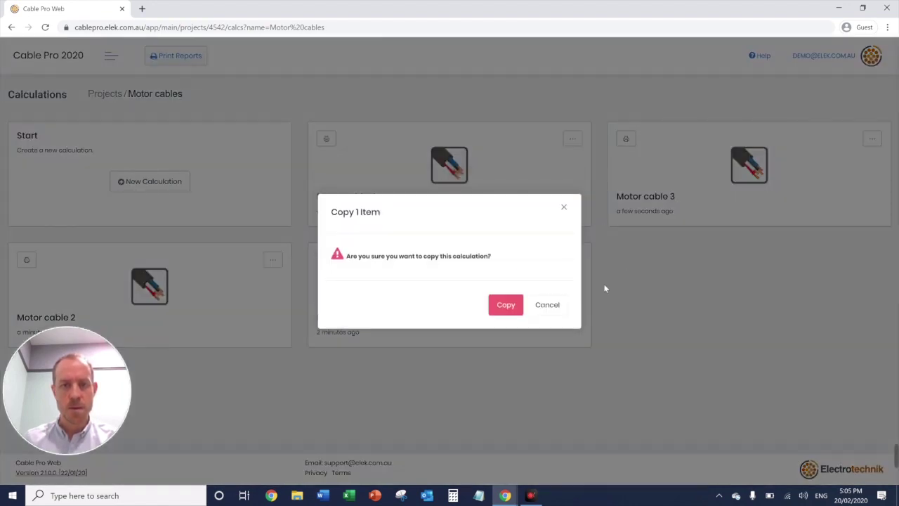
click(511, 305)
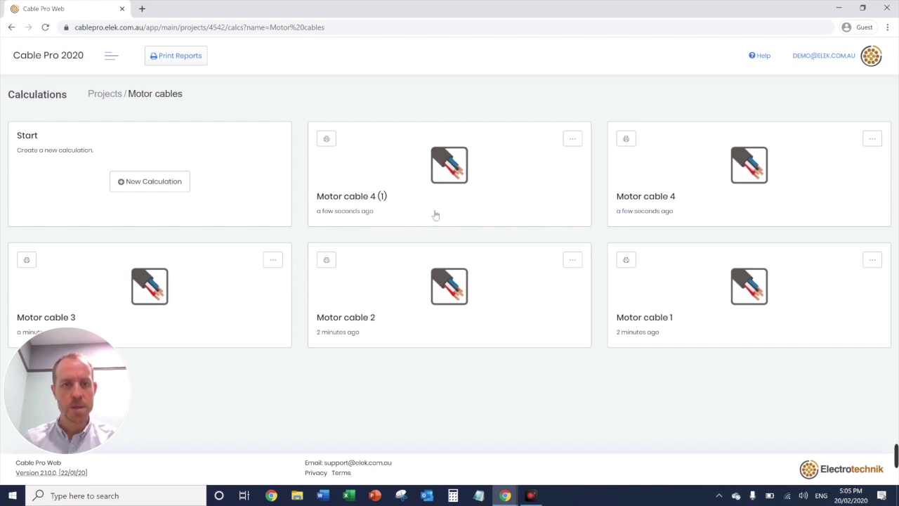
Rename the copy of Motor cable 4 as Motor cable 5 and save the change.
click(573, 140)
click(584, 178)
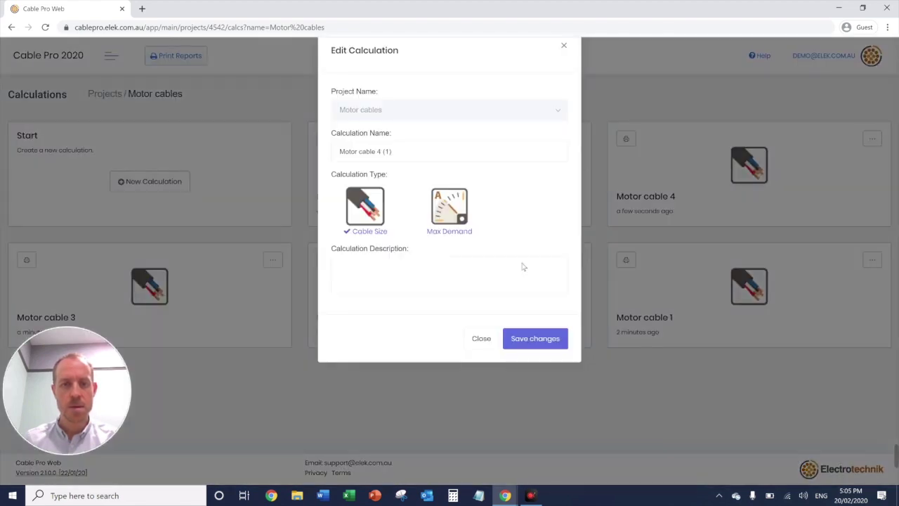
drag(393, 169, 380, 169)
text(5)
click(547, 360)
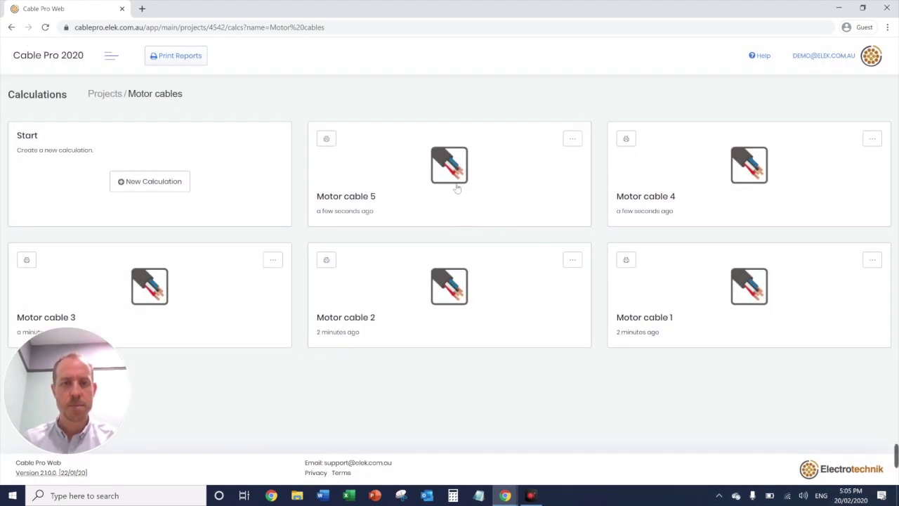
Open Motor cable 5 and set its length of run to 180 m.
click(456, 187)
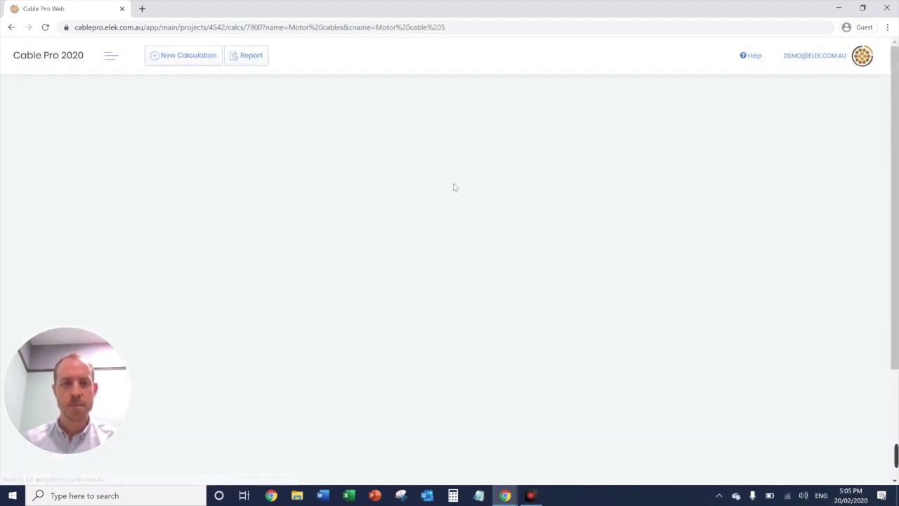
scroll(258, 244, down, 2)
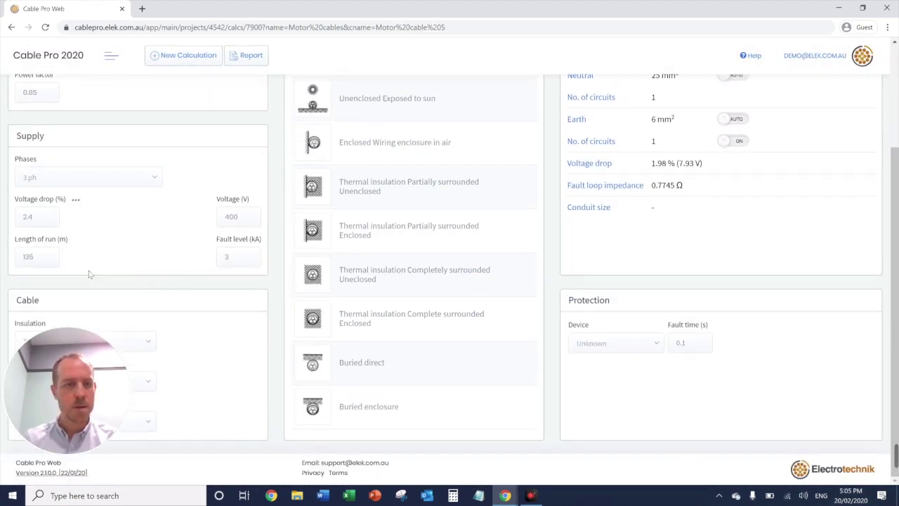
double_click(28, 257)
text(180)
click(143, 266)
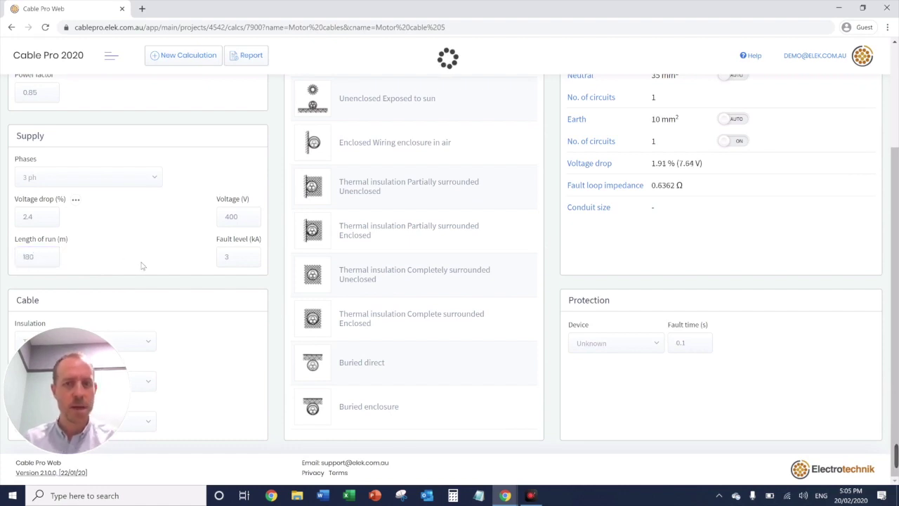
scroll(149, 271, up, 2)
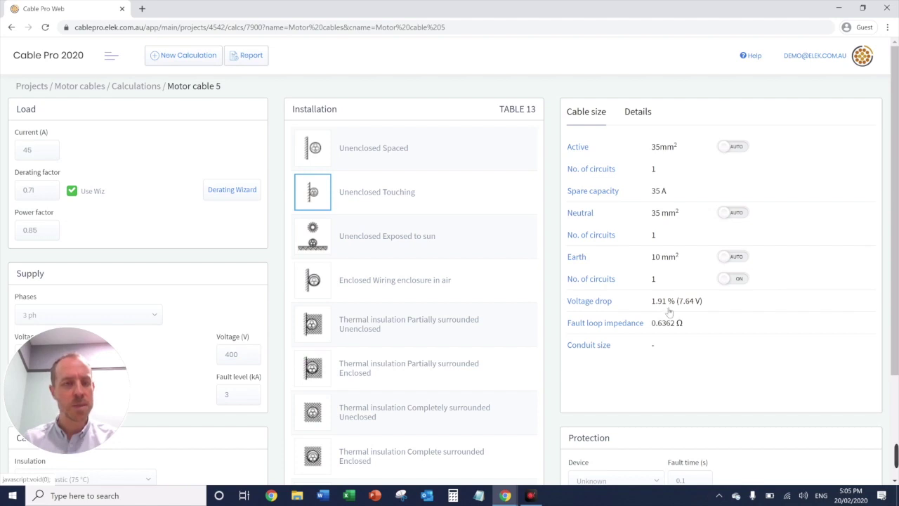
Return to the project's calculations and make a copy of Motor cable 5.
click(143, 87)
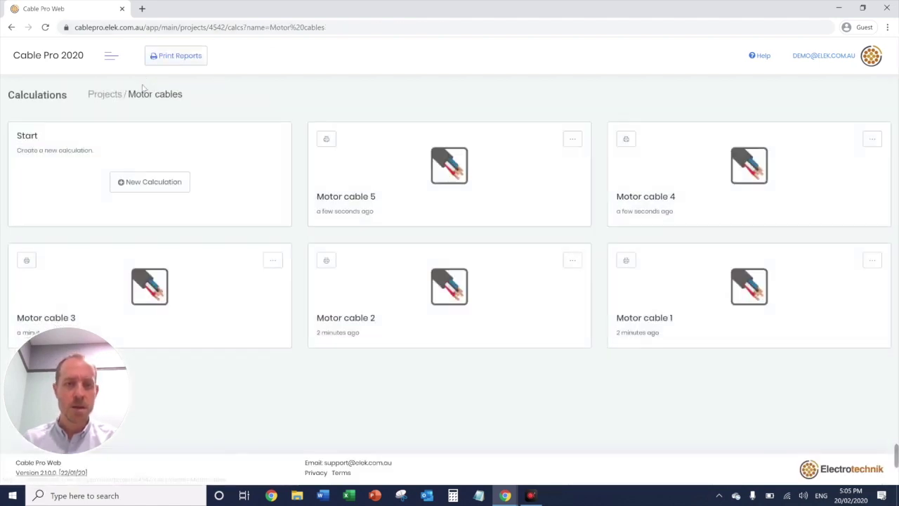
click(573, 140)
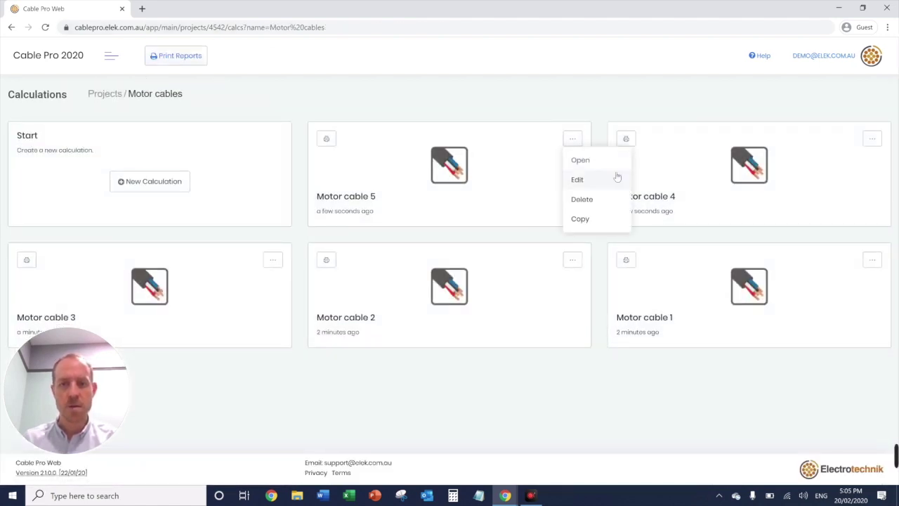
click(601, 219)
click(507, 304)
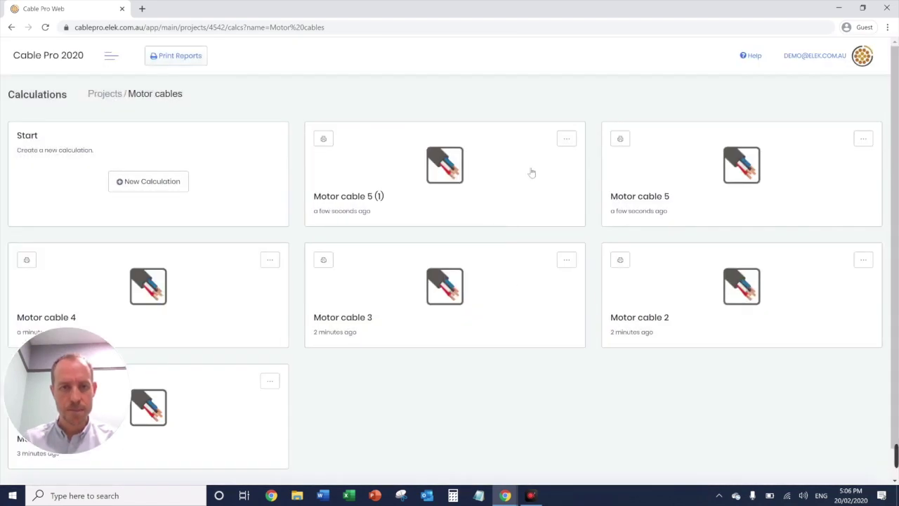
Rename the copy of Motor cable 5 as Motor cable 6 and save the change.
click(567, 139)
click(575, 178)
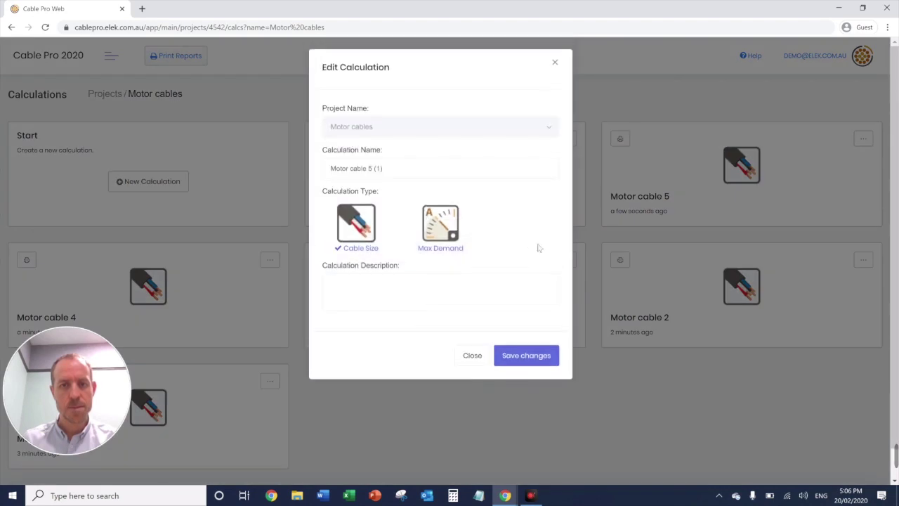
drag(382, 167, 368, 169)
text(6)
click(527, 356)
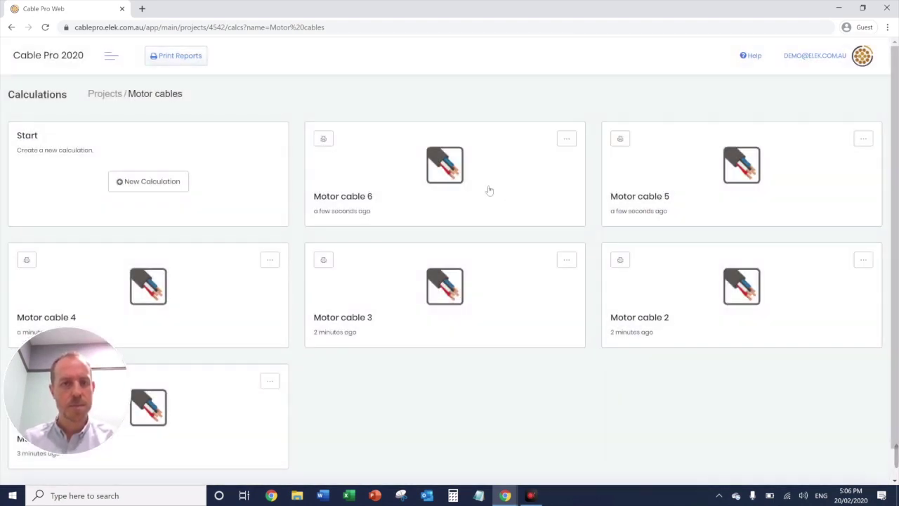
Open Motor cable 6 and set its length of run to 225 m.
click(490, 191)
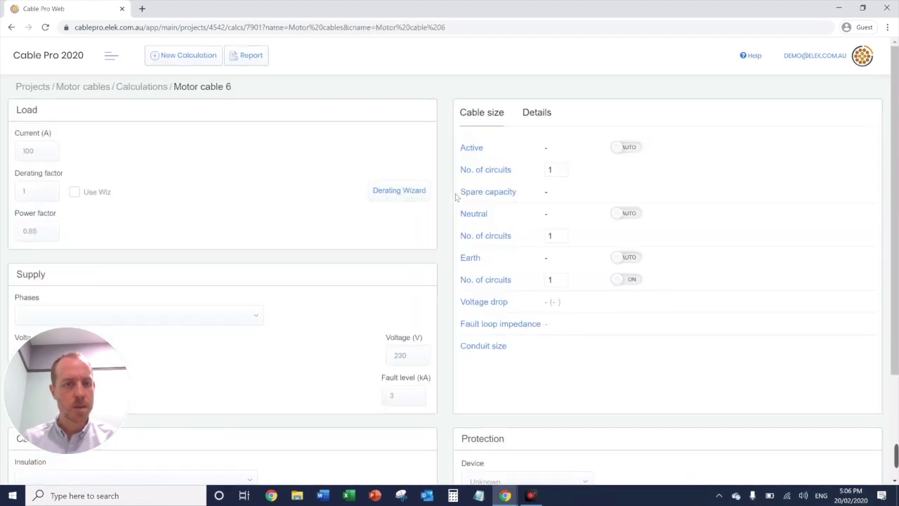
scroll(166, 300, down, 2)
double_click(24, 257)
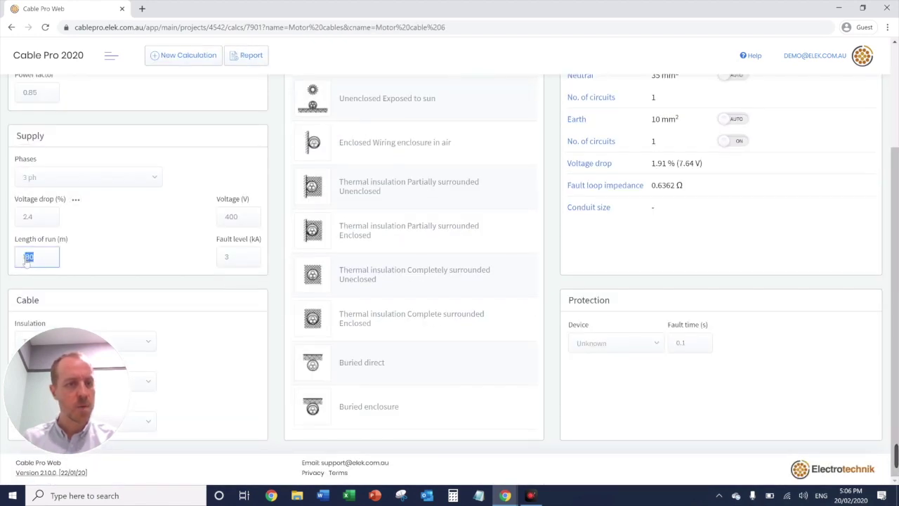
text(225)
click(175, 294)
scroll(178, 295, up, 2)
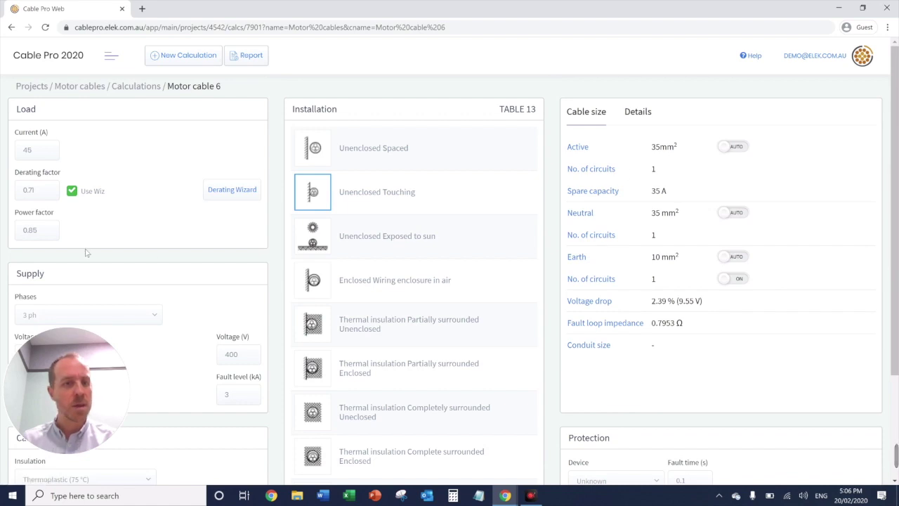
Try a power factor of 1 for Motor cable 6 to check its effect on sizing, and restore it to 0.85.
drag(39, 230, 30, 235)
double_click(30, 235)
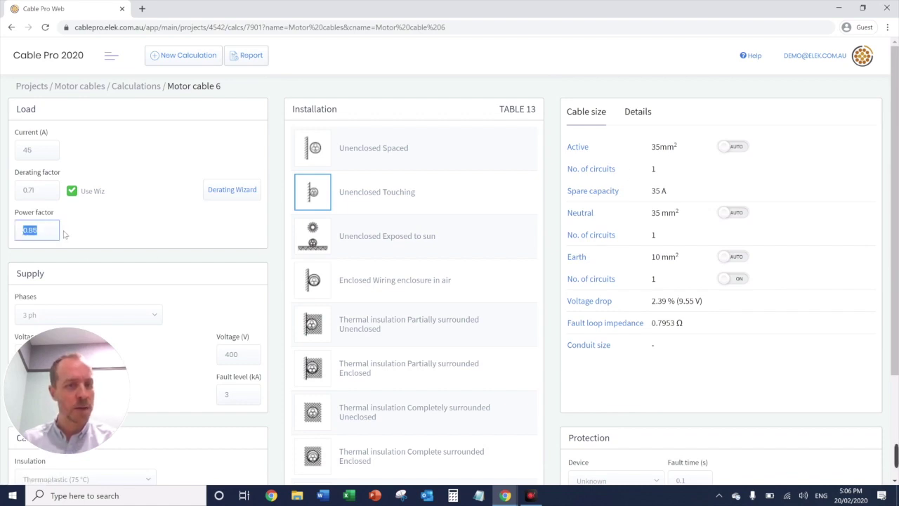
text(1)
click(97, 234)
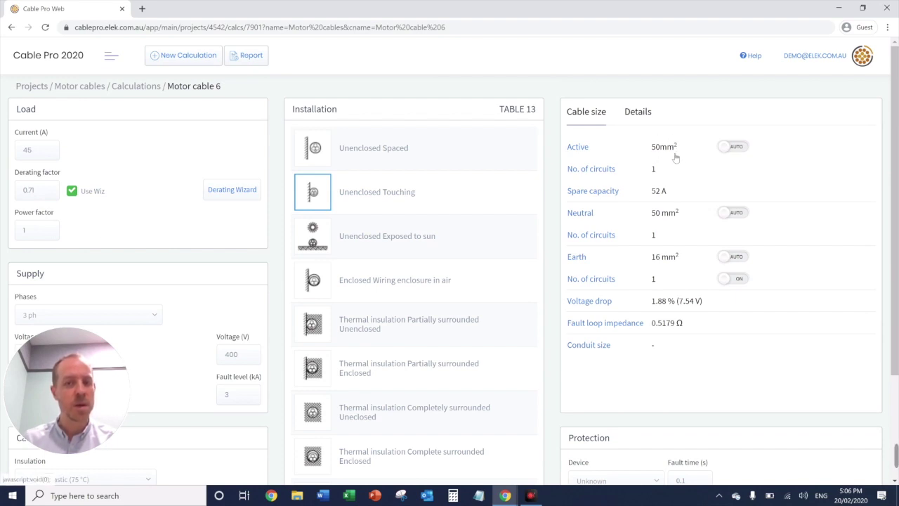
click(26, 231)
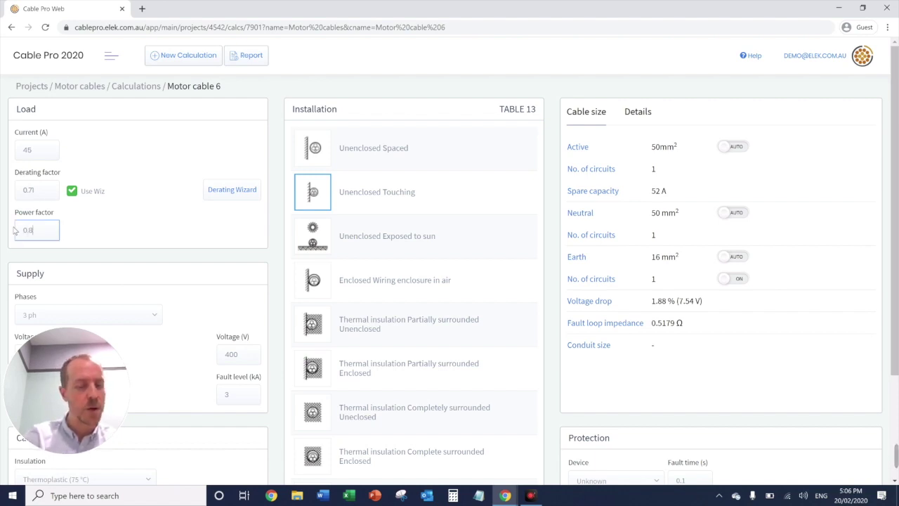
click(198, 235)
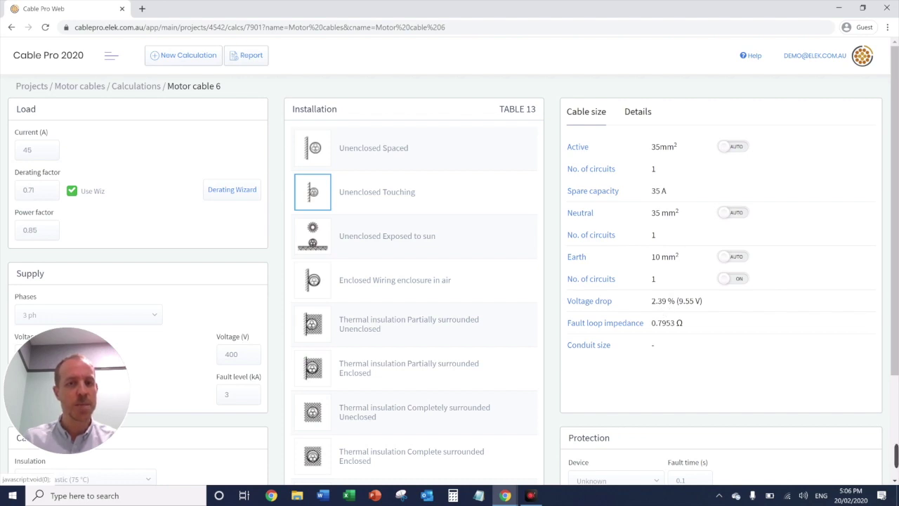
Return to the Motor cables project's calculations and look over the full set of motor cable calculations.
click(130, 85)
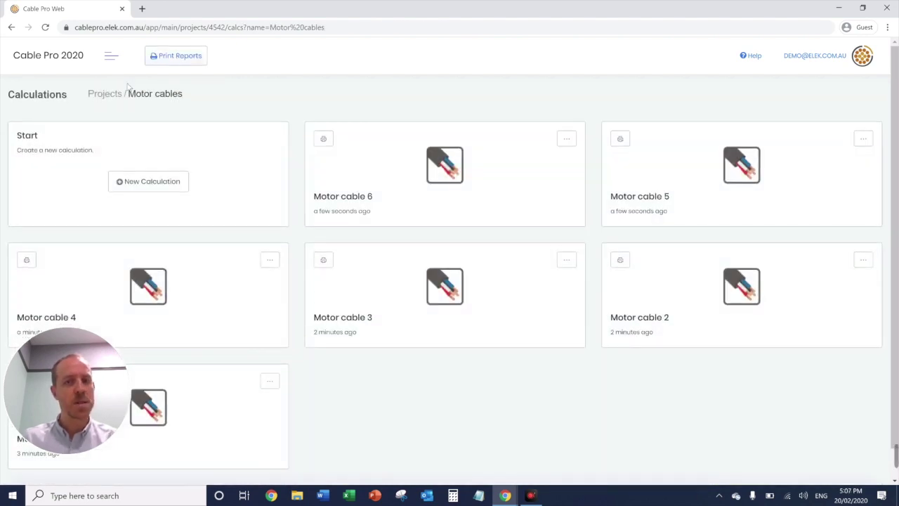
scroll(295, 211, down, 1)
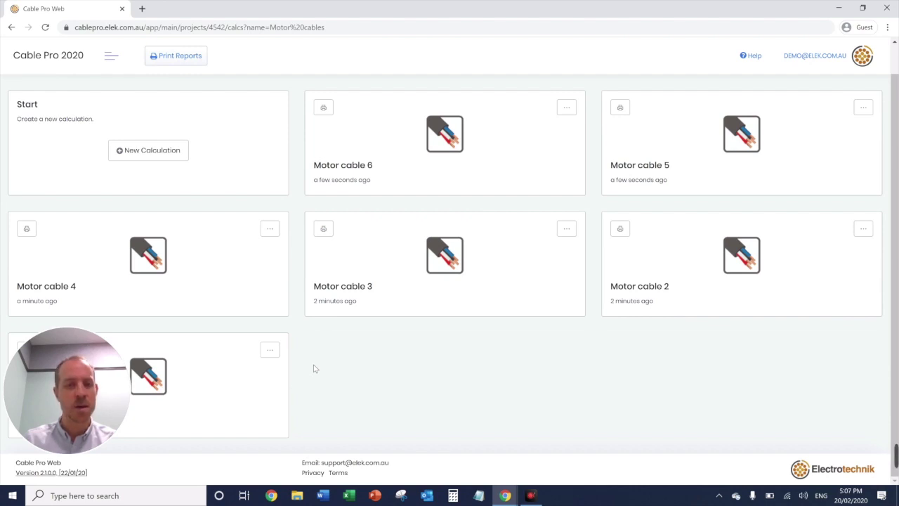
scroll(315, 368, up, 1)
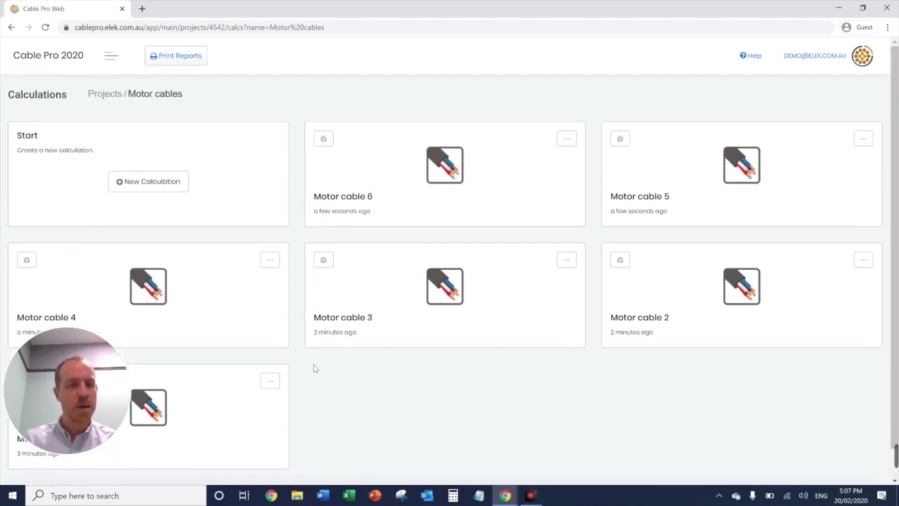